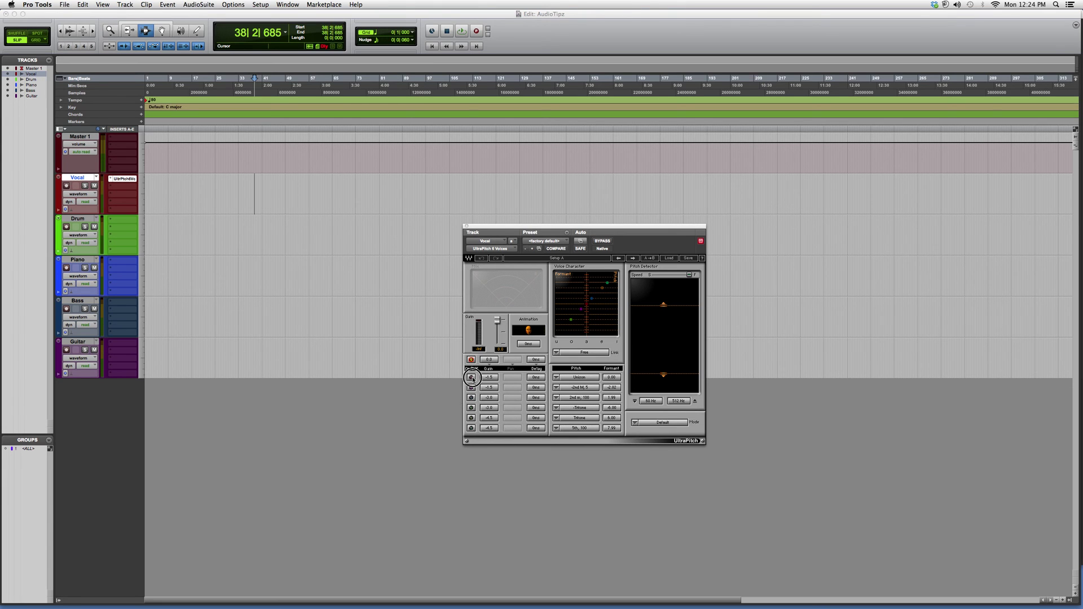
- Switch on UltraPitch voices in the plugin window on the Vocal track
click(472, 378)
- Turn on voices 5 and 6, then toggle voice 6 off and on repeatedly
click(471, 418)
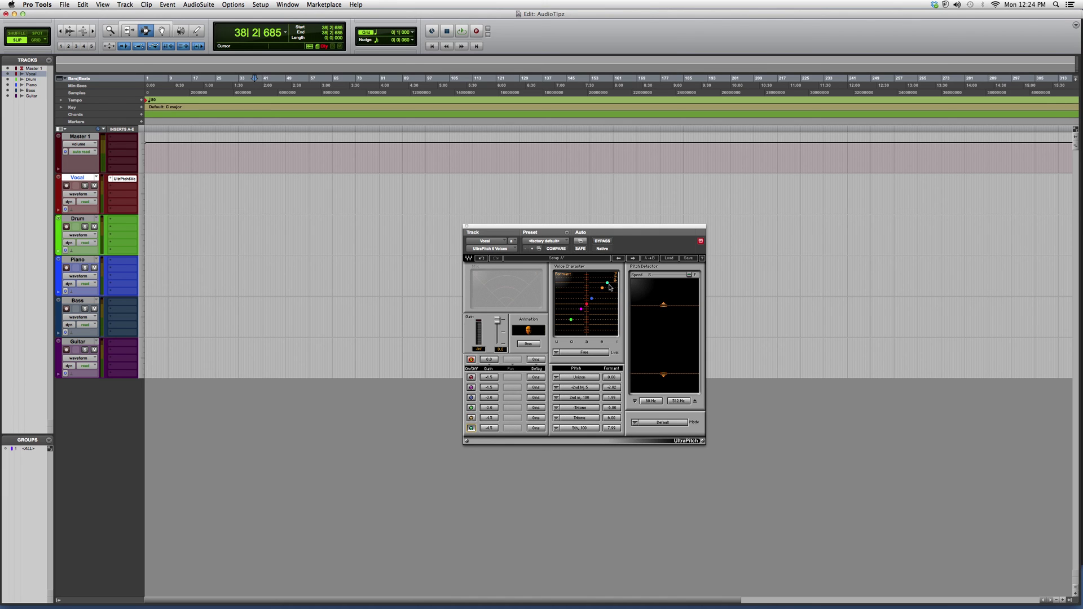
click(472, 428)
click(472, 428)
click(473, 428)
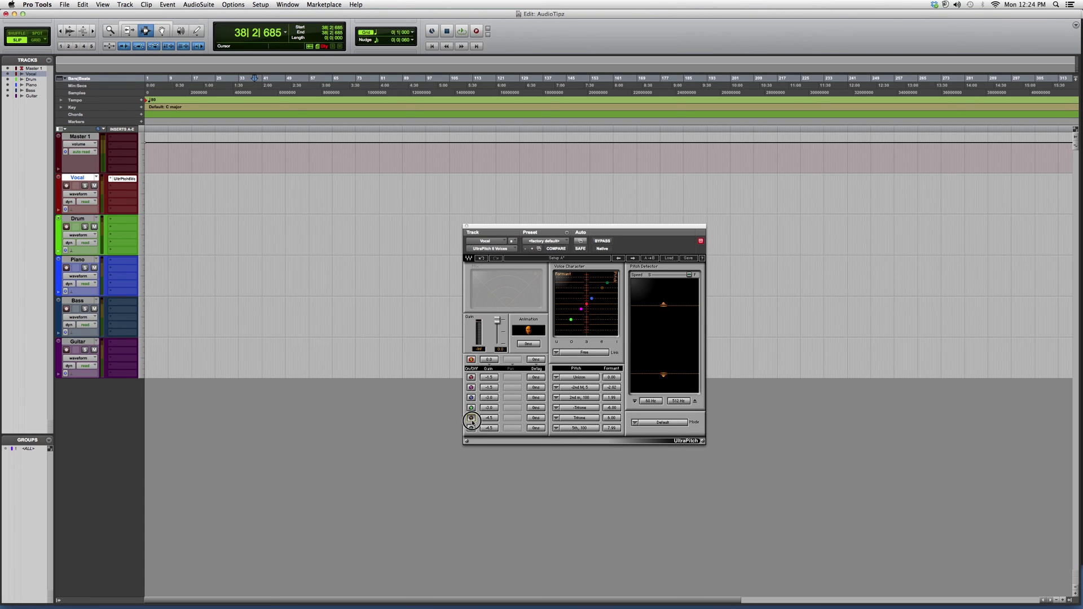